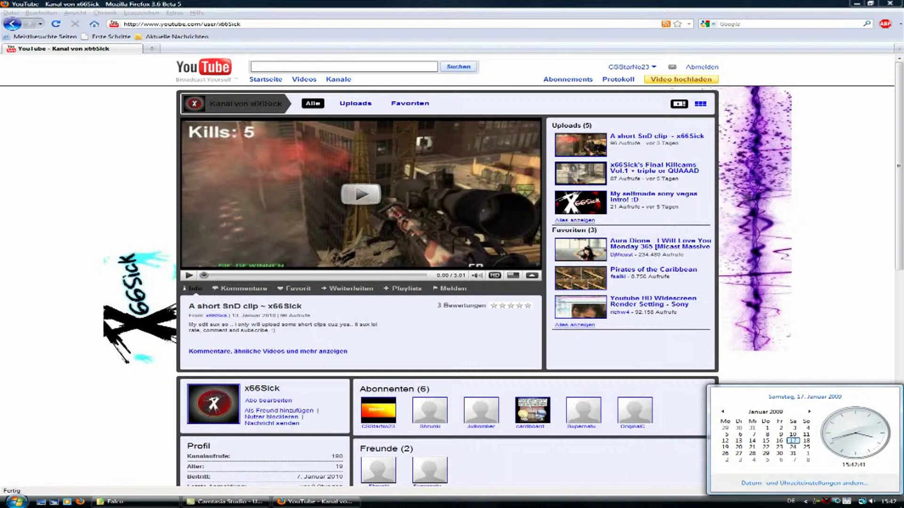
Examine the YouTube channel page, including its full uploads list, profile details, subscribers and recent activity.
{"action": "left_click", "coordinate": [851, 277]}
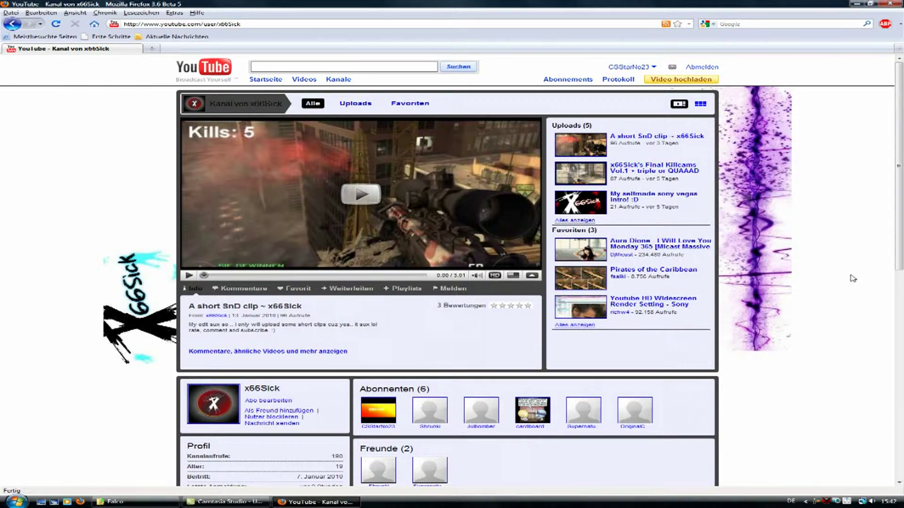
{"action": "scroll", "coordinate": [853, 278], "scroll_direction": "down", "scroll_amount": 15}
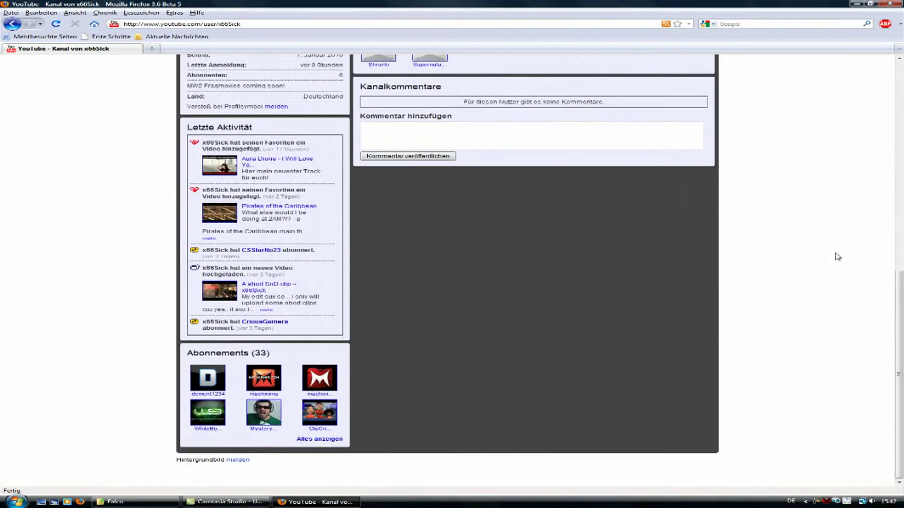
{"action": "scroll", "coordinate": [838, 256], "scroll_direction": "up", "scroll_amount": 12}
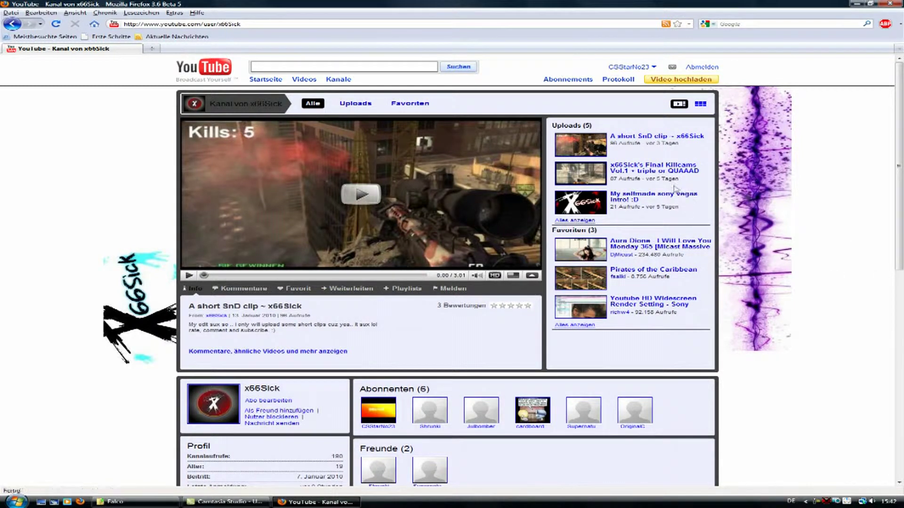
{"action": "left_click", "coordinate": [586, 128]}
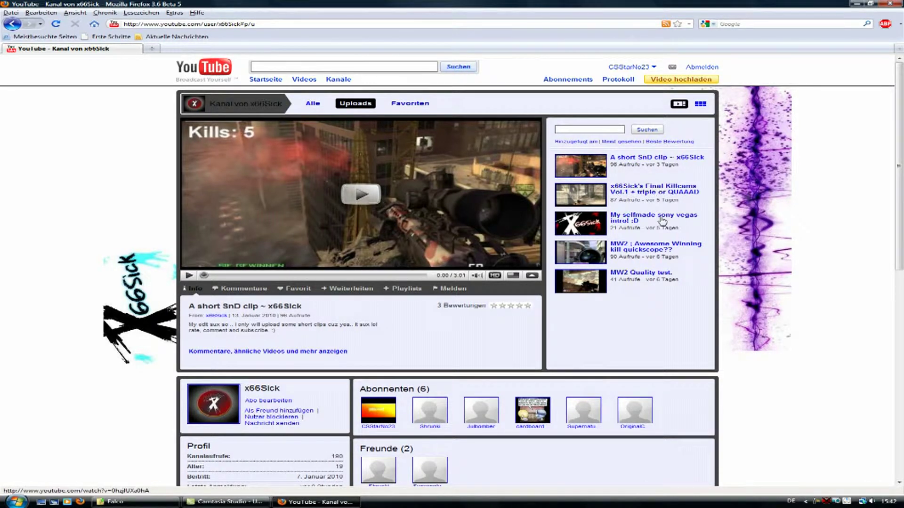
{"action": "scroll", "coordinate": [362, 233], "scroll_direction": "down", "scroll_amount": 7}
{"action": "scroll", "coordinate": [362, 232], "scroll_direction": "up", "scroll_amount": 7}
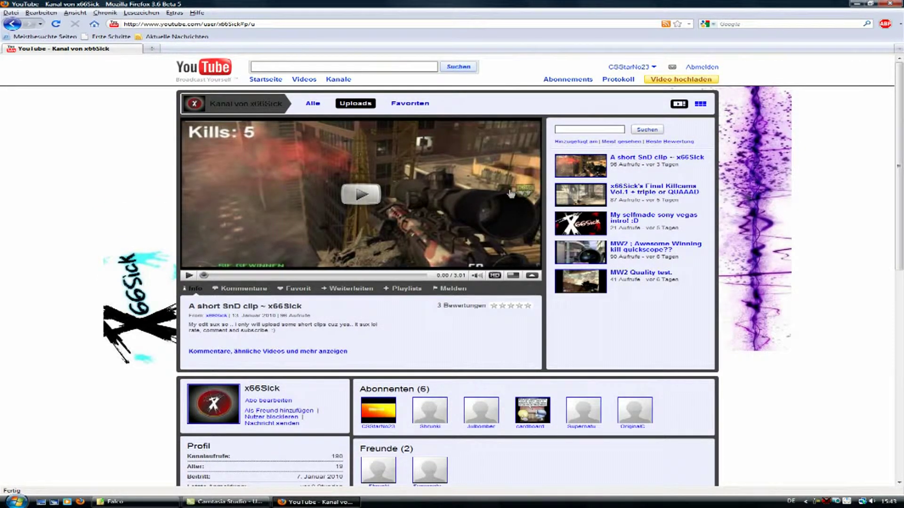
{"action": "scroll", "coordinate": [471, 209], "scroll_direction": "down", "scroll_amount": 7}
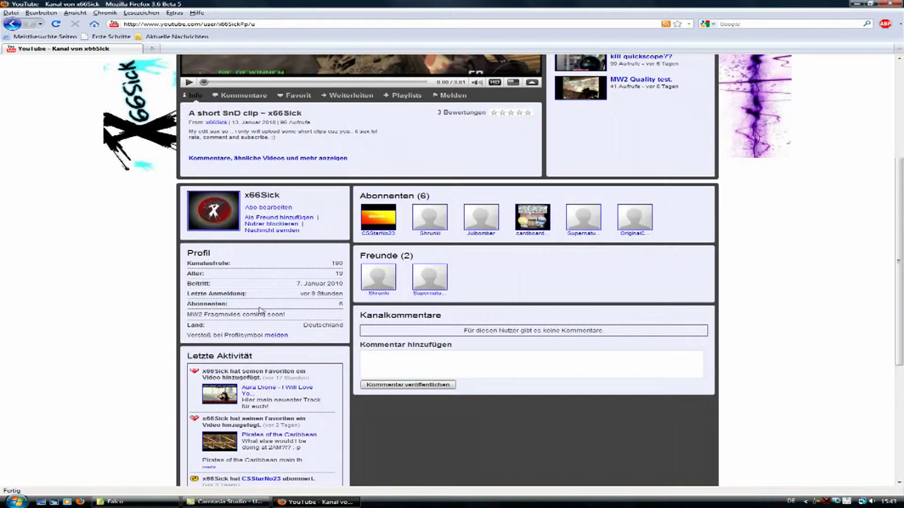
{"action": "scroll", "coordinate": [261, 309], "scroll_direction": "up", "scroll_amount": 7}
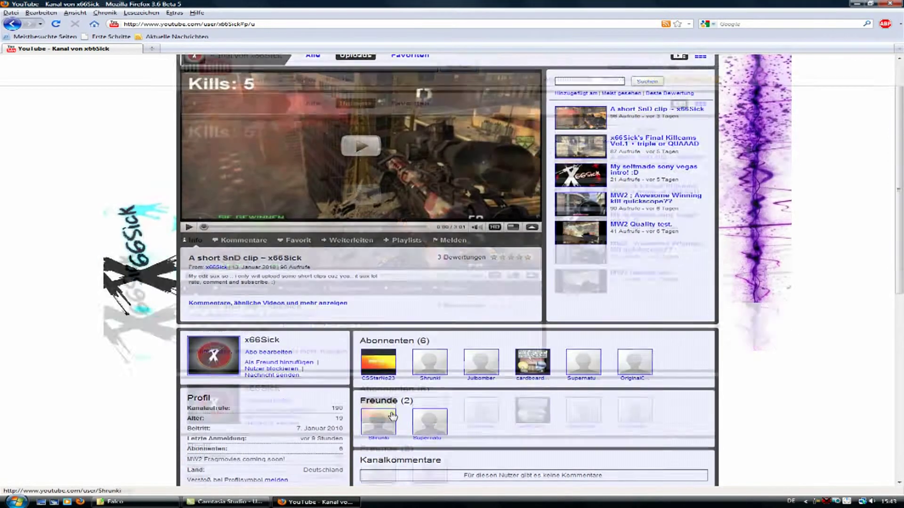
{"action": "scroll", "coordinate": [387, 401], "scroll_direction": "down", "scroll_amount": 10}
{"action": "scroll", "coordinate": [387, 402], "scroll_direction": "up", "scroll_amount": 10}
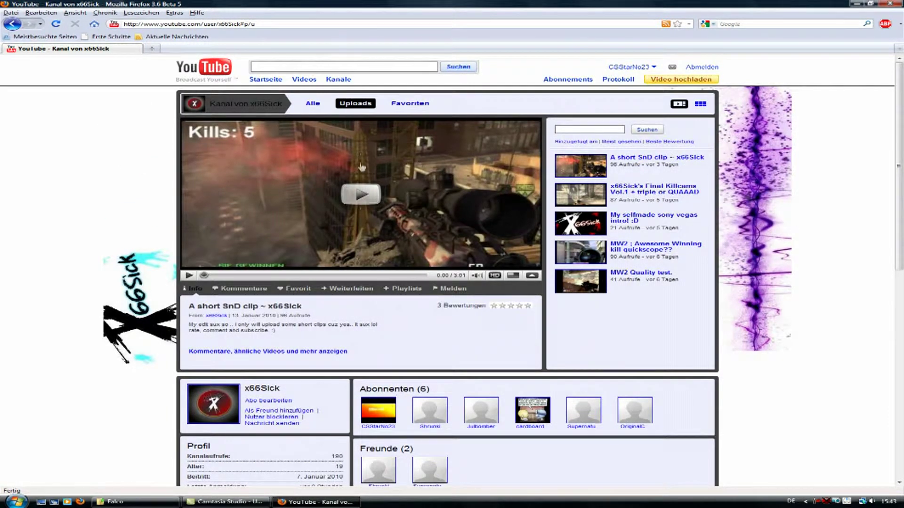
Switch to Vegas Pro 9.0 and start a new project with a width of 1920 and a height of 1080.
{"action": "left_click", "coordinate": [858, 4]}
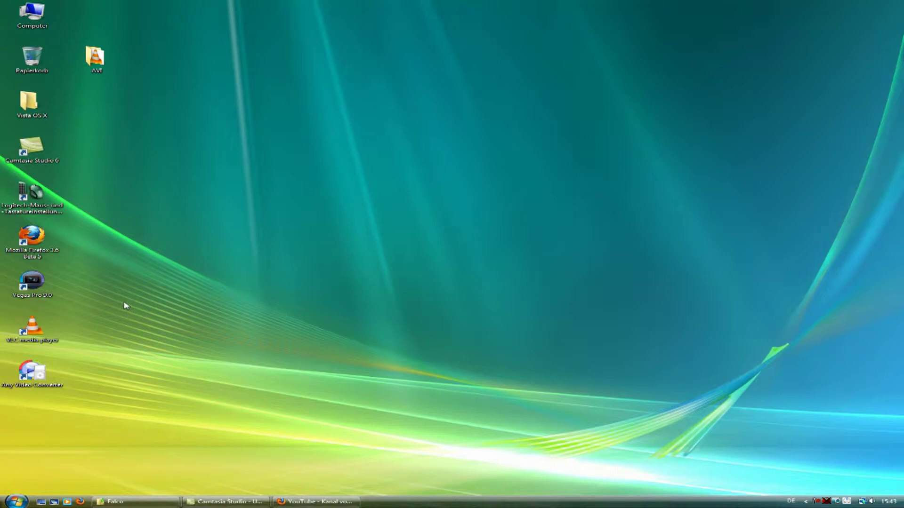
{"action": "double_click", "coordinate": [62, 287]}
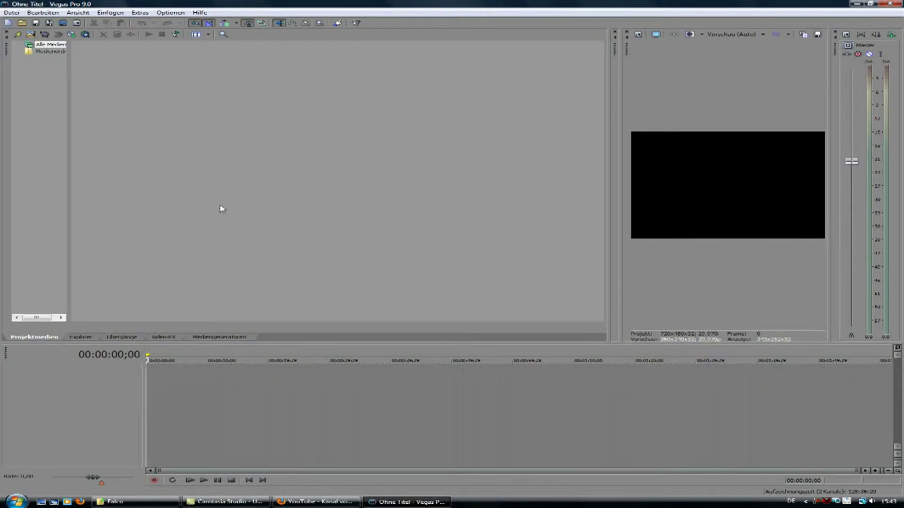
{"action": "left_click", "coordinate": [7, 15]}
{"action": "left_click", "coordinate": [21, 22]}
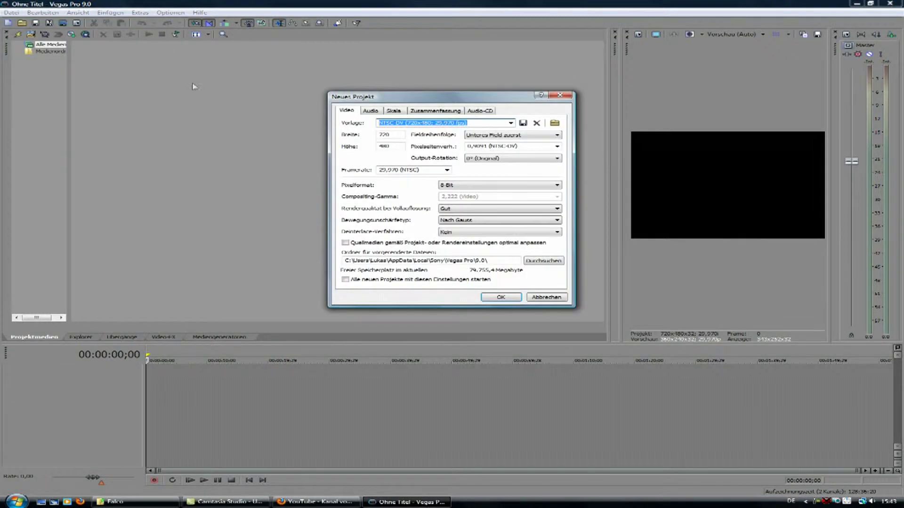
{"action": "double_click", "coordinate": [396, 133]}
{"action": "type", "text": "1920"}
{"action": "key", "text": "Tab"}
{"action": "type", "text": "1080"}
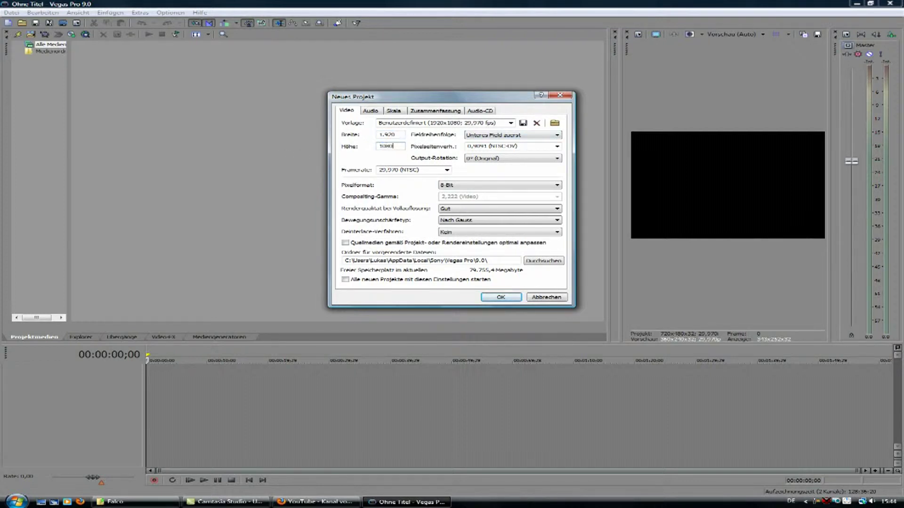
Set the pixel format to 32-Bit Gleitkomma (Vollbereich) and the full-resolution render quality to Optimal, and create the project.
{"action": "left_click", "coordinate": [490, 185]}
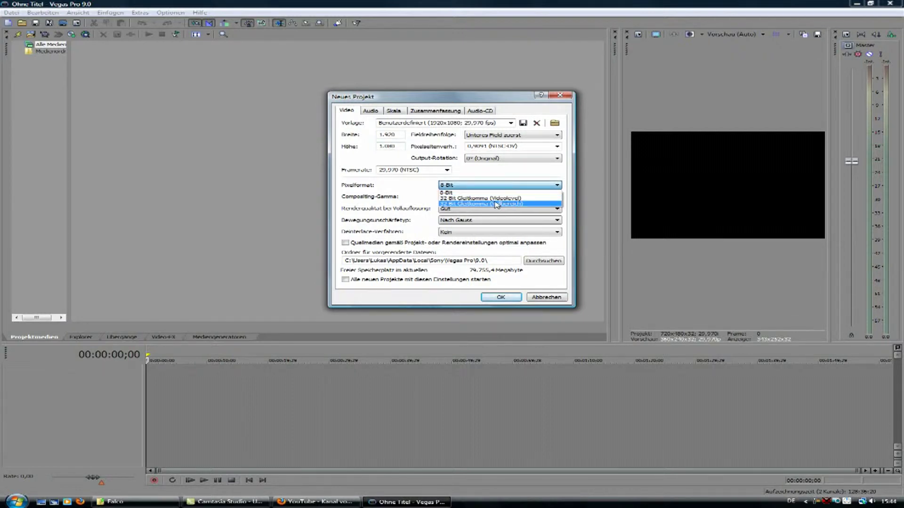
{"action": "left_click", "coordinate": [496, 204]}
{"action": "left_click", "coordinate": [495, 208]}
{"action": "left_click", "coordinate": [485, 234]}
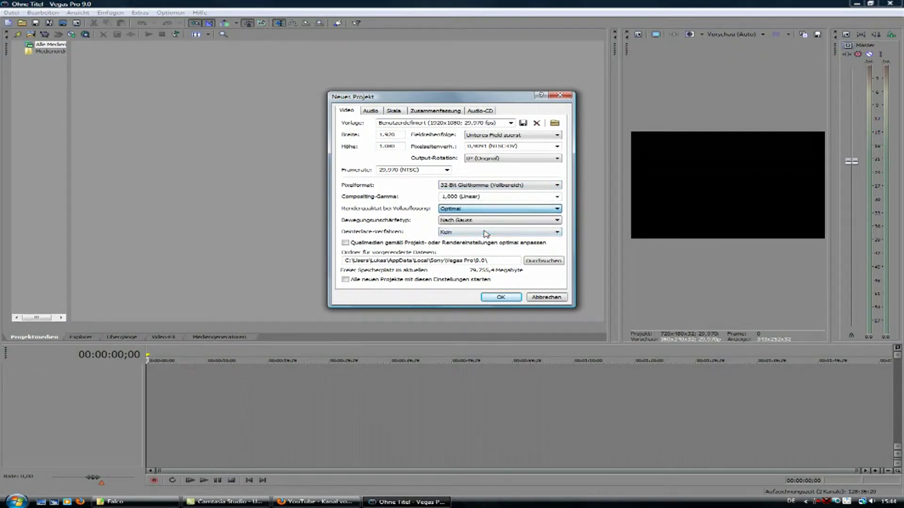
{"action": "left_click", "coordinate": [500, 298]}
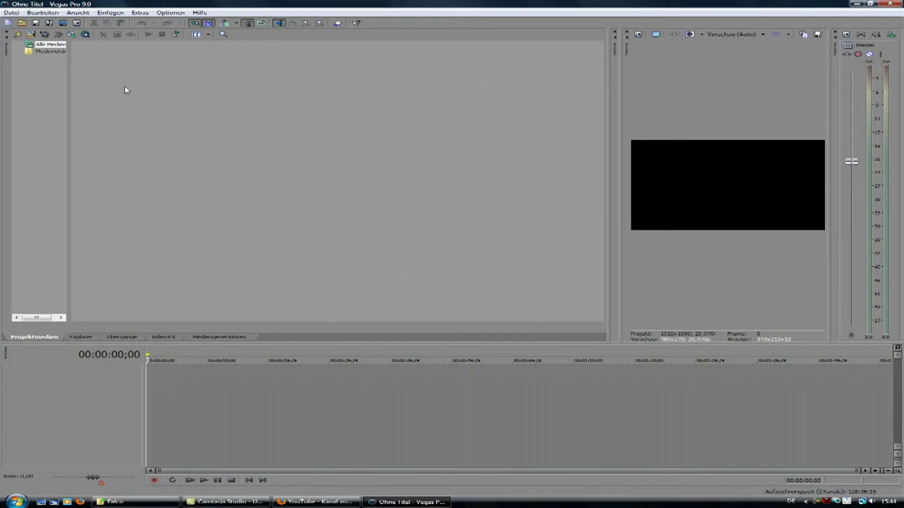
Place the Burn Aware Free Programmtipp.mp4 video from Eigene YoutubeVideos/Tutorials at the start of the timeline.
{"action": "left_click", "coordinate": [81, 337]}
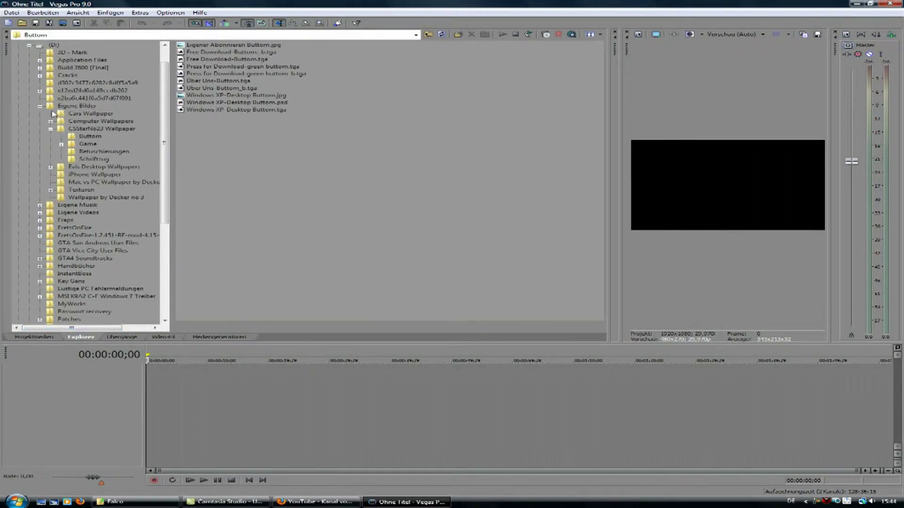
{"action": "left_click", "coordinate": [40, 212]}
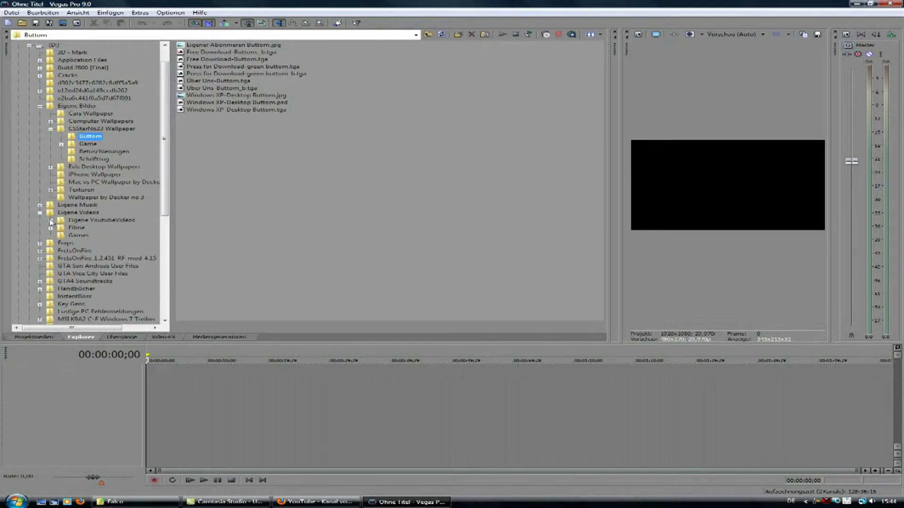
{"action": "left_click", "coordinate": [51, 220]}
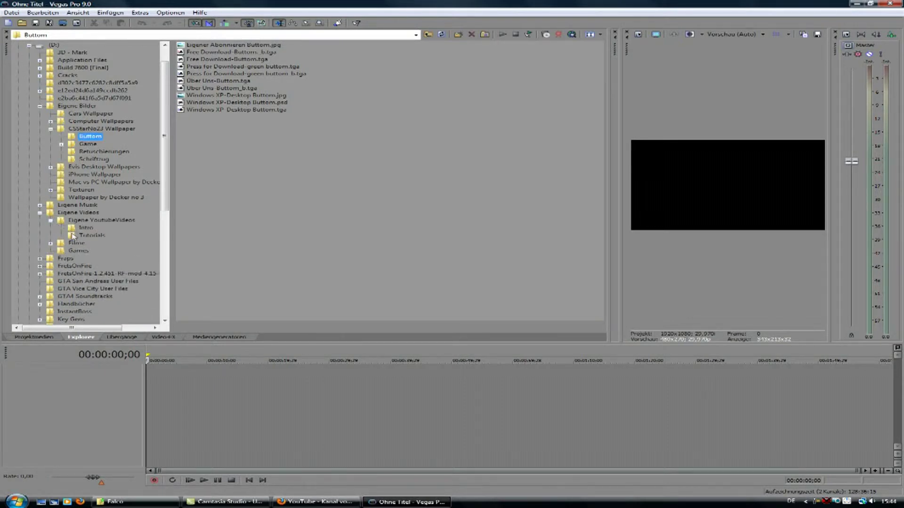
{"action": "left_click", "coordinate": [74, 235]}
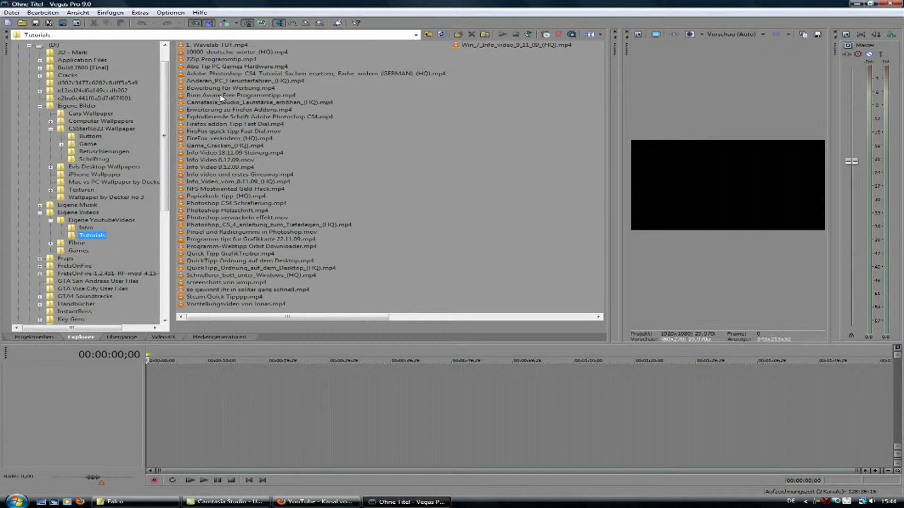
{"action": "mouse_move", "coordinate": [220, 96]}
{"action": "left_mouse_down"}
{"action": "mouse_move", "coordinate": [218, 245]}
{"action": "mouse_move", "coordinate": [178, 408]}
{"action": "mouse_move", "coordinate": [147, 384]}
{"action": "left_mouse_up"}
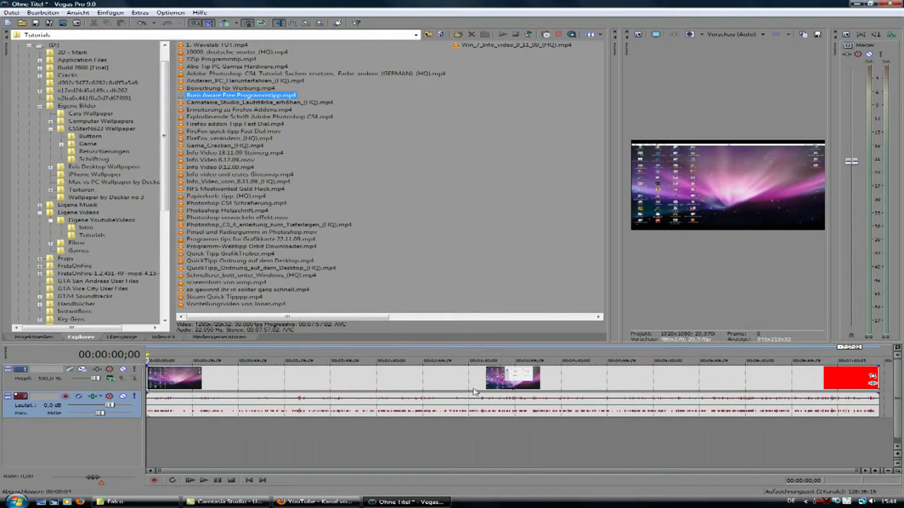
Enlarge the video preview and disable Bildseitenverhältnis beibehalten for the video clip so it fills the frame.
{"action": "left_click", "coordinate": [608, 207]}
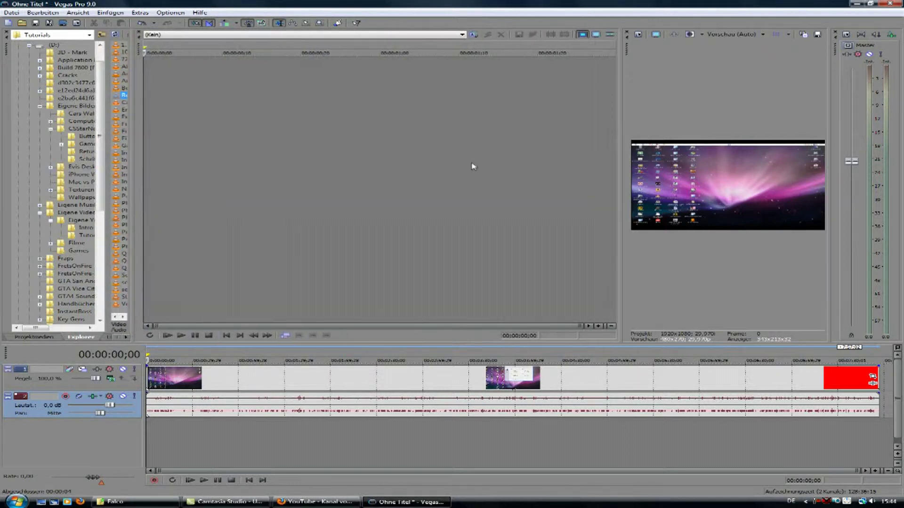
{"action": "left_click_drag", "start_coordinate": [618, 144], "coordinate": [210, 95]}
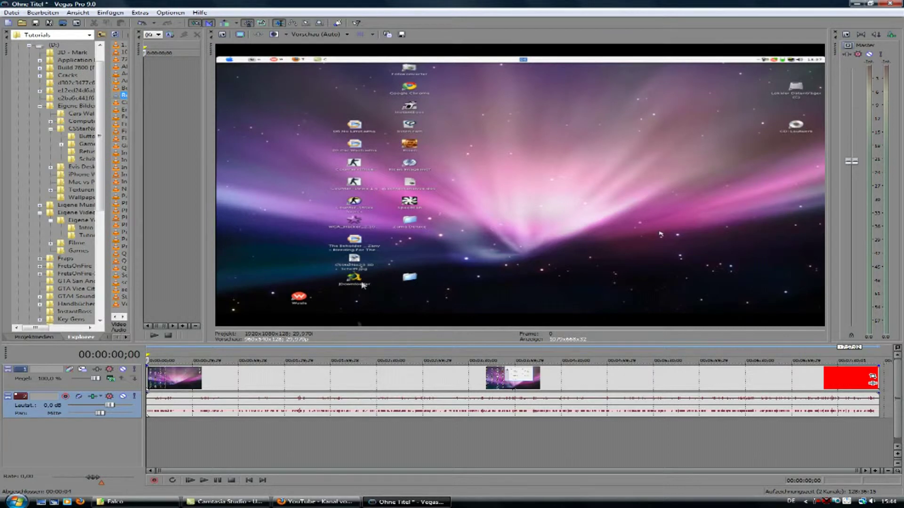
{"action": "right_click", "coordinate": [587, 378]}
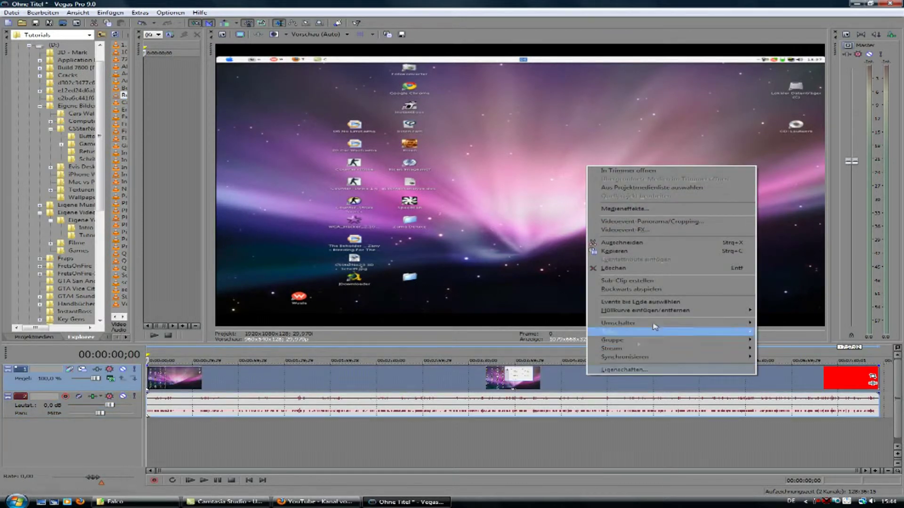
{"action": "mouse_move", "coordinate": [706, 323]}
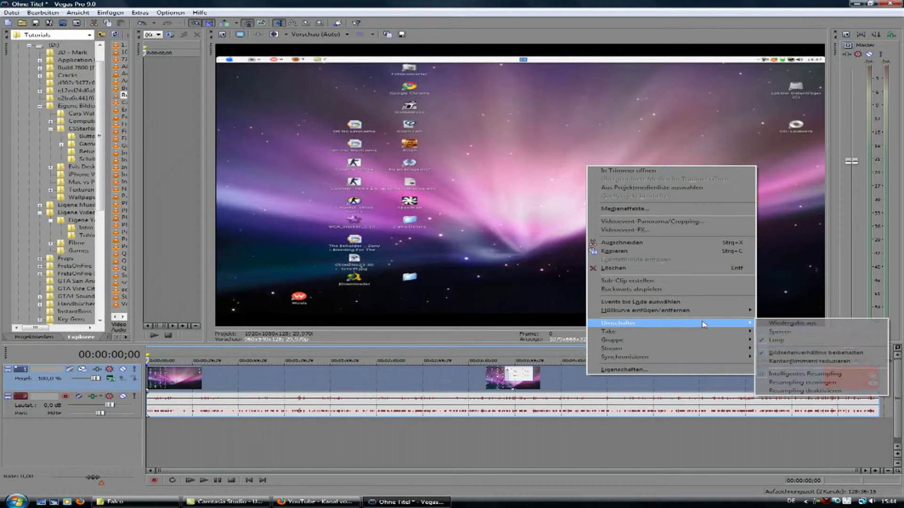
{"action": "left_click", "coordinate": [820, 361]}
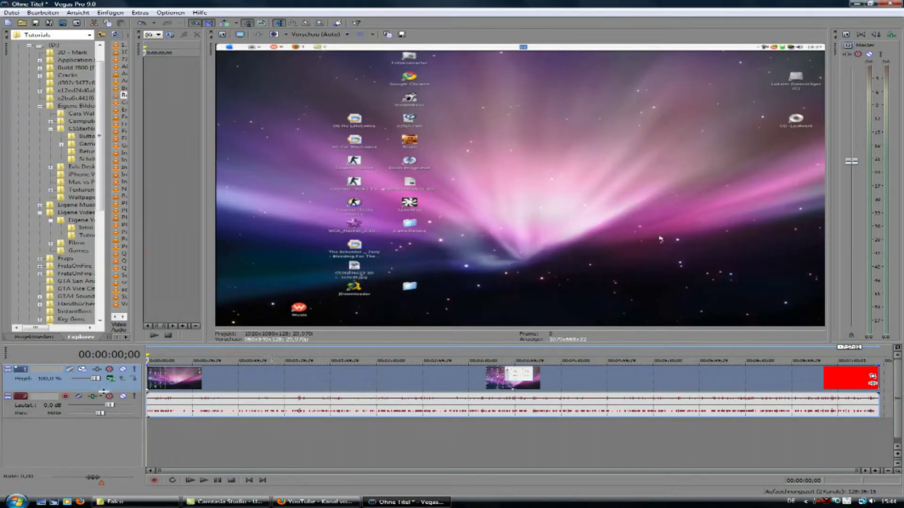
Insert a new video track above the existing video track.
{"action": "right_click", "coordinate": [63, 434]}
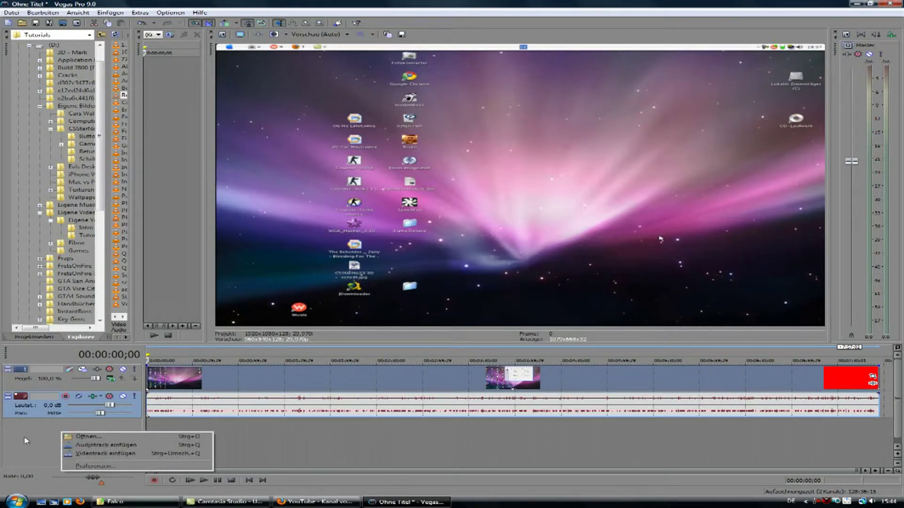
{"action": "left_click", "coordinate": [49, 432]}
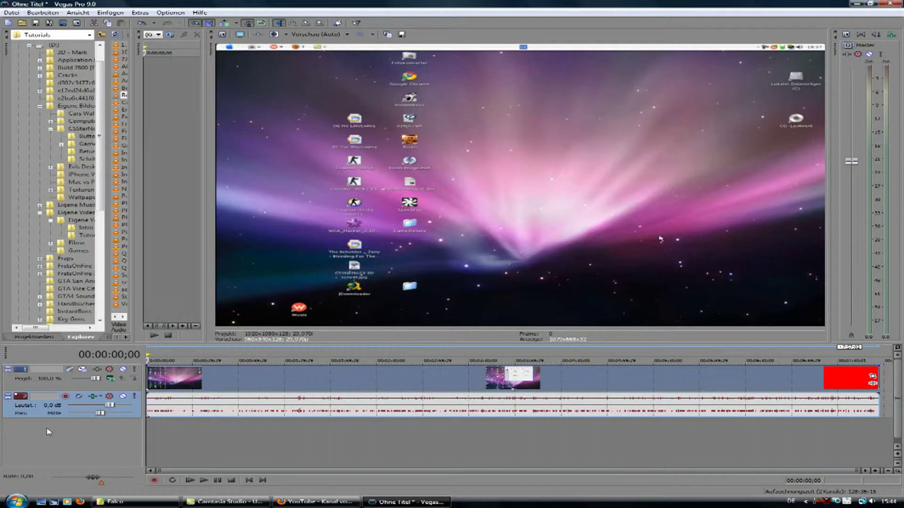
{"action": "right_click", "coordinate": [49, 432]}
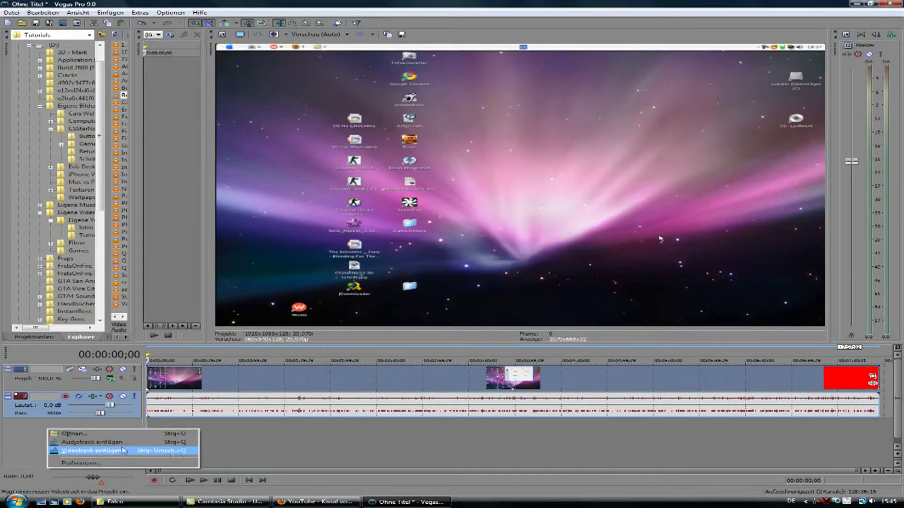
{"action": "left_click", "coordinate": [87, 452]}
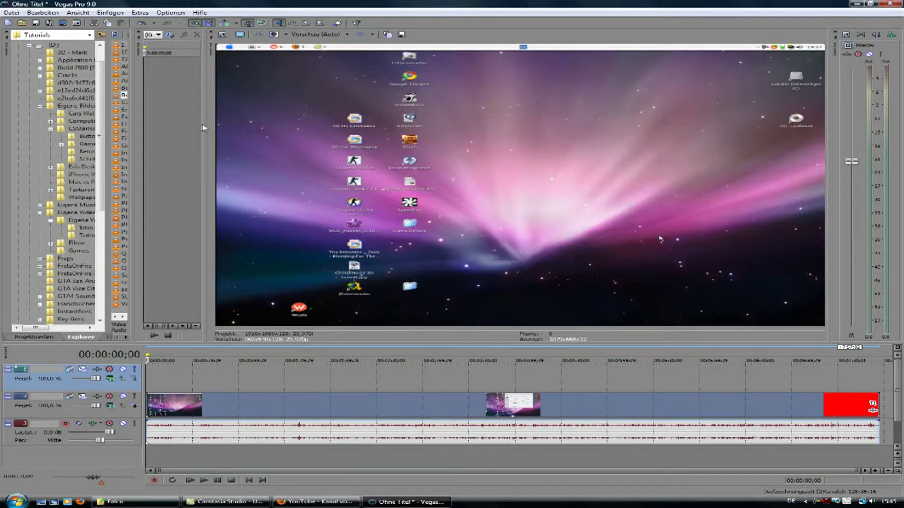
Enlarge the file browser again and add Eigener Abonnieren Buttom.jpg from the Buttom folder to the new track, spanning the whole video.
{"action": "left_click_drag", "start_coordinate": [201, 128], "coordinate": [578, 175]}
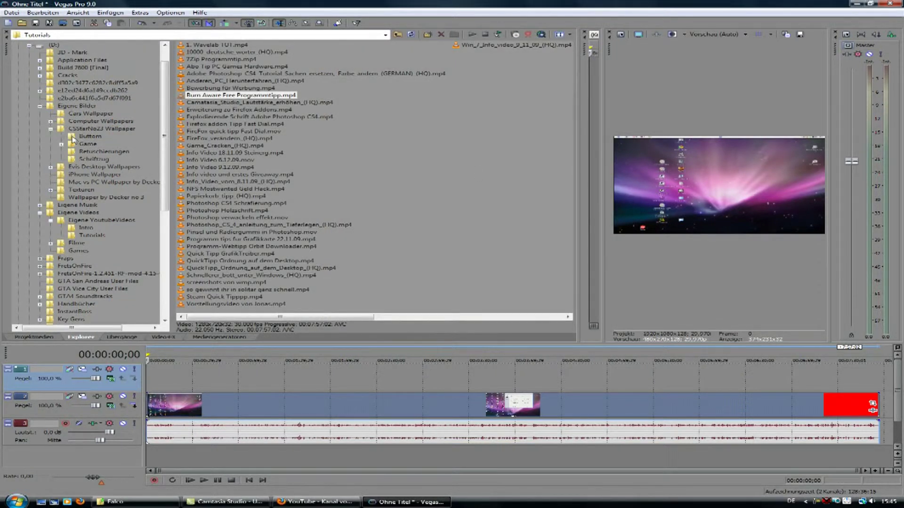
{"action": "left_click", "coordinate": [90, 136]}
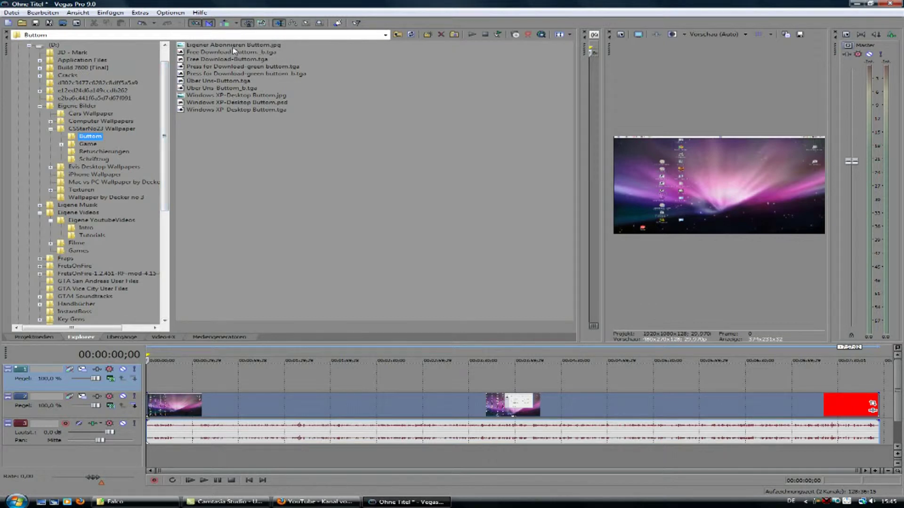
{"action": "left_click_drag", "start_coordinate": [233, 49], "coordinate": [850, 406]}
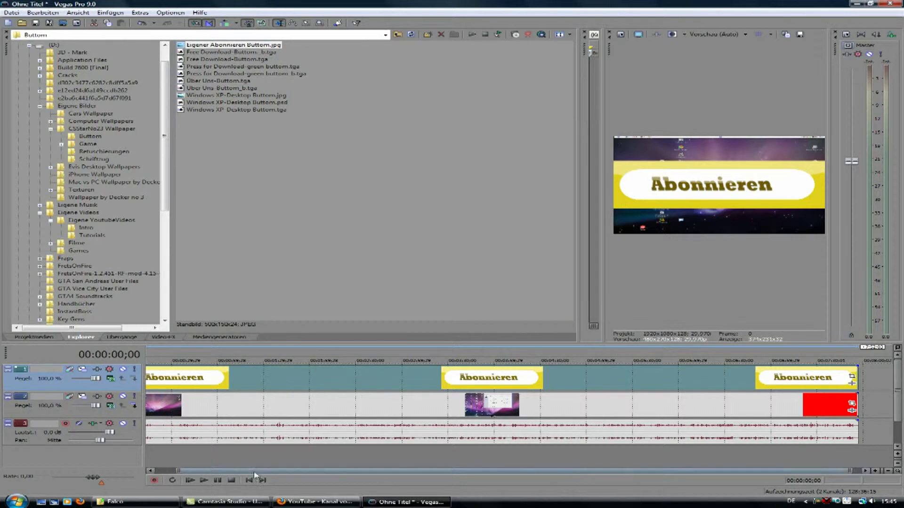
Disable Bildseitenverhältnis beibehalten for the Abonnieren image clip so it stretches across the frame.
{"action": "left_click_drag", "start_coordinate": [254, 472], "coordinate": [203, 475]}
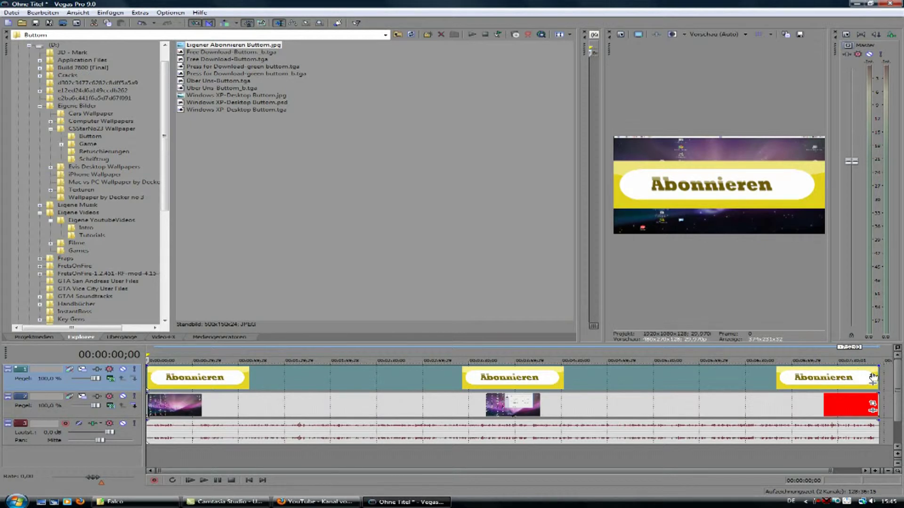
{"action": "right_click", "coordinate": [761, 378]}
{"action": "mouse_move", "coordinate": [702, 327]}
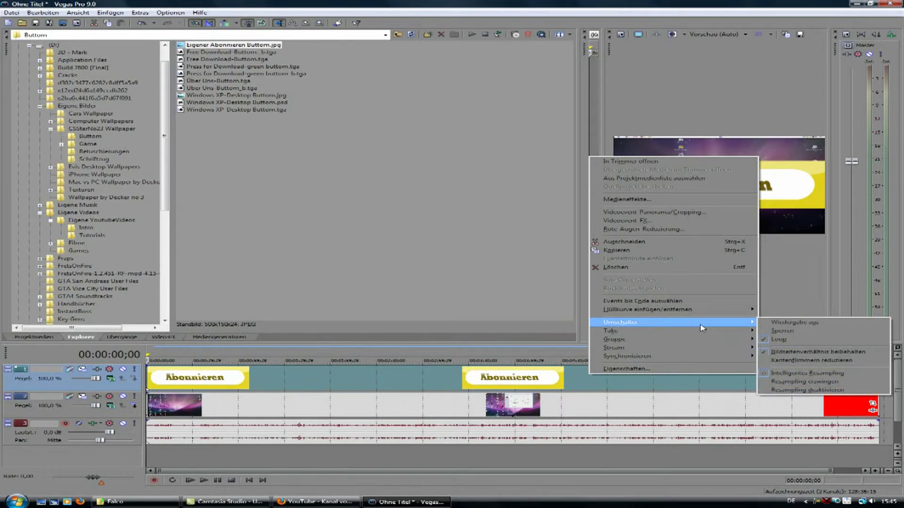
{"action": "left_click", "coordinate": [779, 356]}
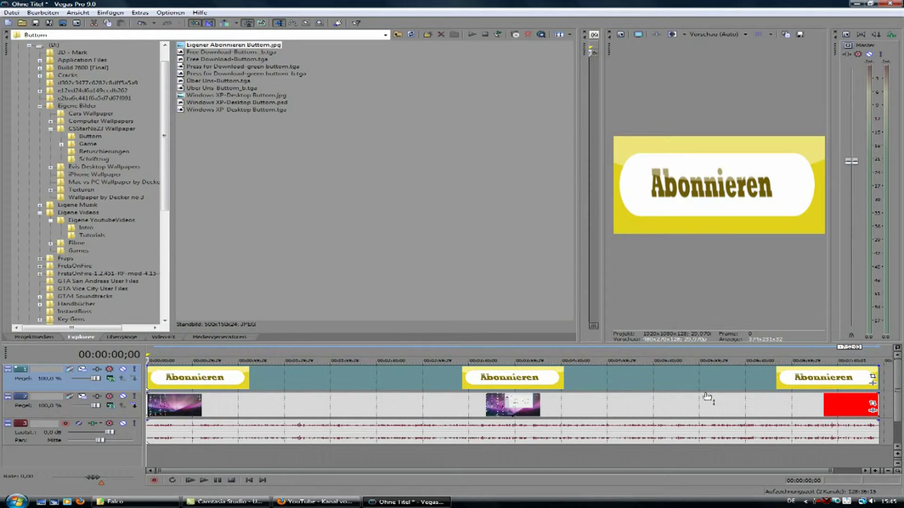
Open Event-Panorama/Cropping for the Abonnieren image clip in an enlarged window and widen its crop frame to about 1448 × 434.
{"action": "left_click", "coordinate": [873, 377]}
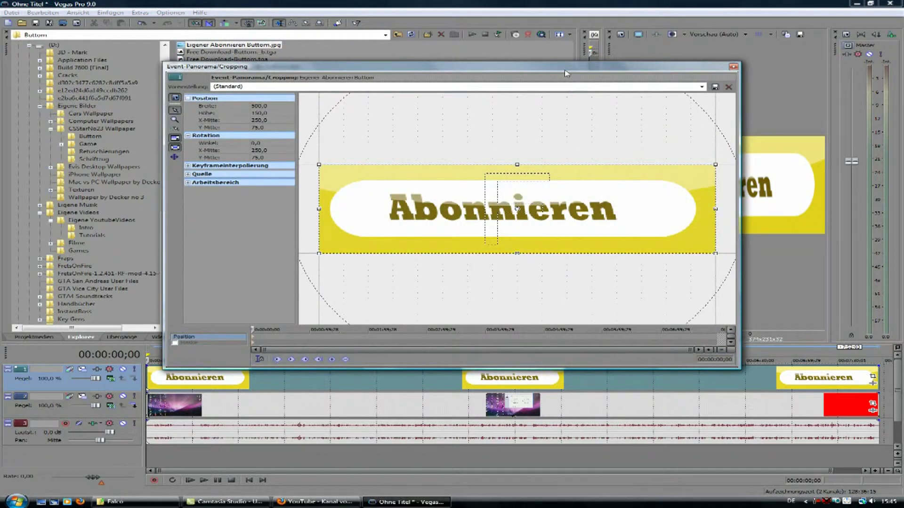
{"action": "left_click_drag", "start_coordinate": [725, 360], "coordinate": [887, 495]}
{"action": "left_click_drag", "start_coordinate": [550, 62], "coordinate": [397, 10]}
{"action": "left_click_drag", "start_coordinate": [583, 324], "coordinate": [896, 497]}
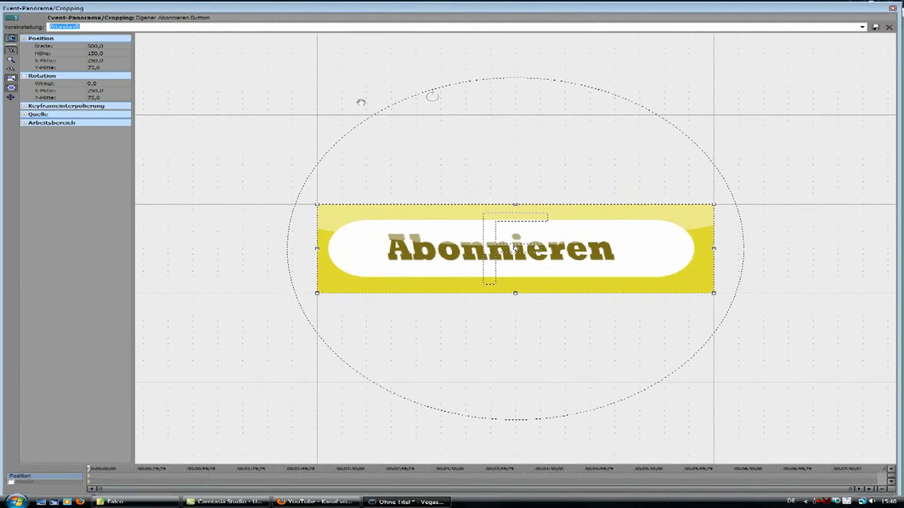
{"action": "scroll", "coordinate": [383, 187], "scroll_direction": "down", "scroll_amount": 2}
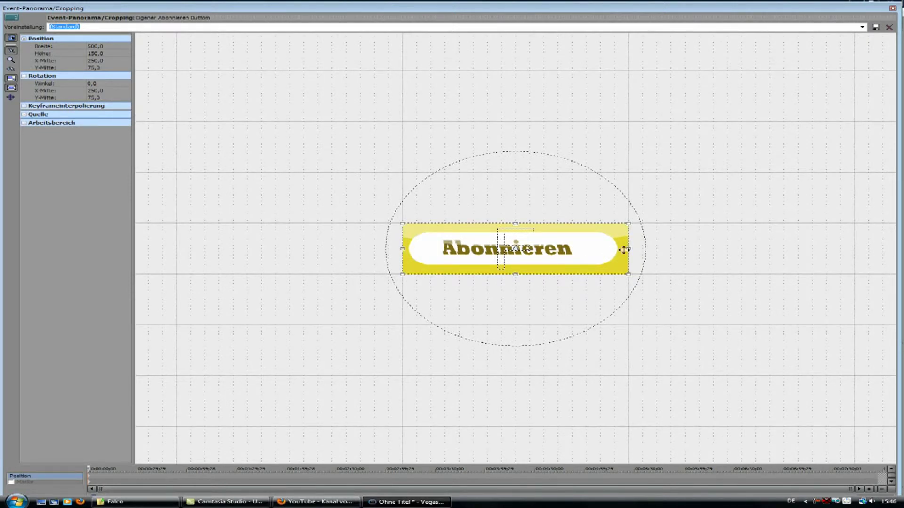
{"action": "left_click_drag", "start_coordinate": [626, 250], "coordinate": [842, 257]}
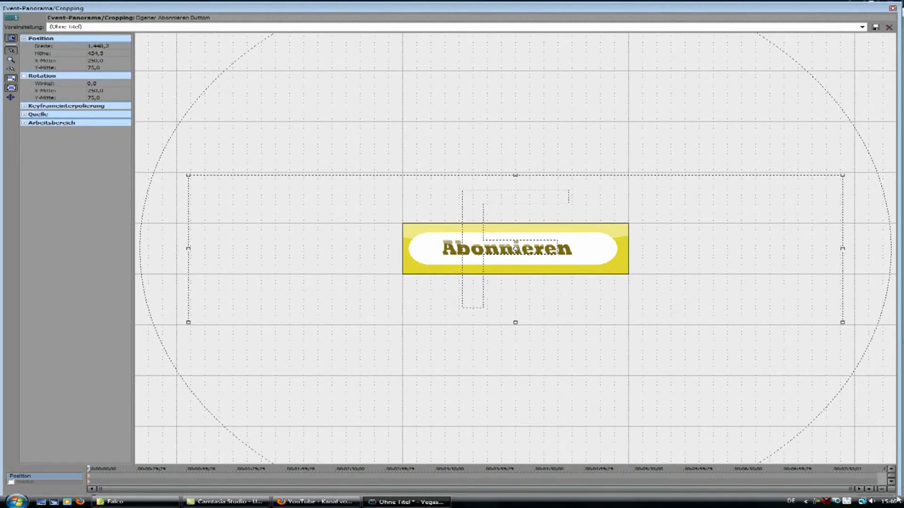
Enlarge the Abonnieren clip's crop frame further to 4000 × 1200 while keeping the video preview in view, shrinking the button.
{"action": "left_click_drag", "start_coordinate": [803, 9], "coordinate": [508, 4]}
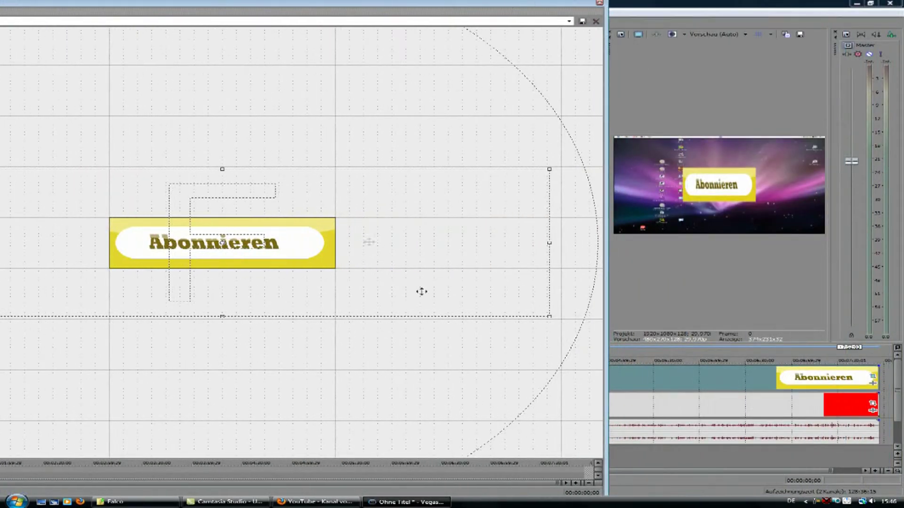
{"action": "left_click_drag", "start_coordinate": [549, 243], "coordinate": [621, 226]}
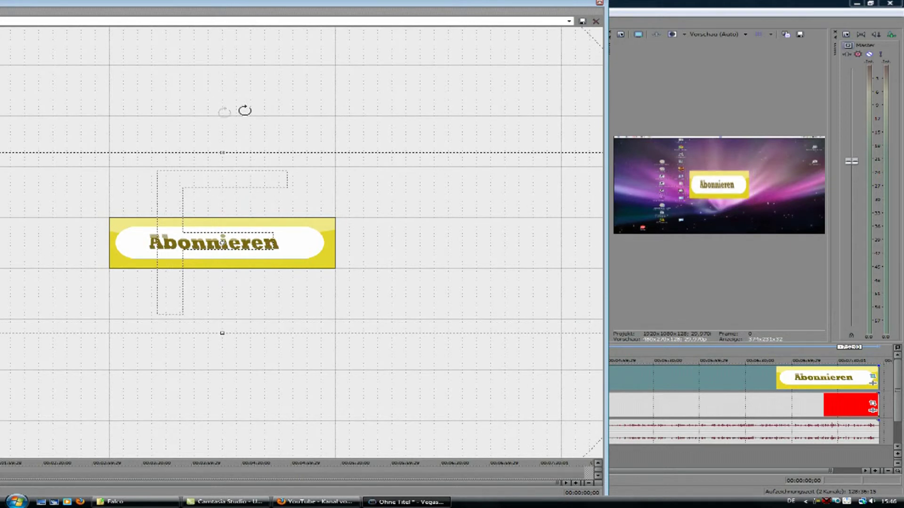
{"action": "scroll", "coordinate": [419, 259], "scroll_direction": "down", "scroll_amount": 3}
{"action": "left_click_drag", "start_coordinate": [430, 244], "coordinate": [461, 242]}
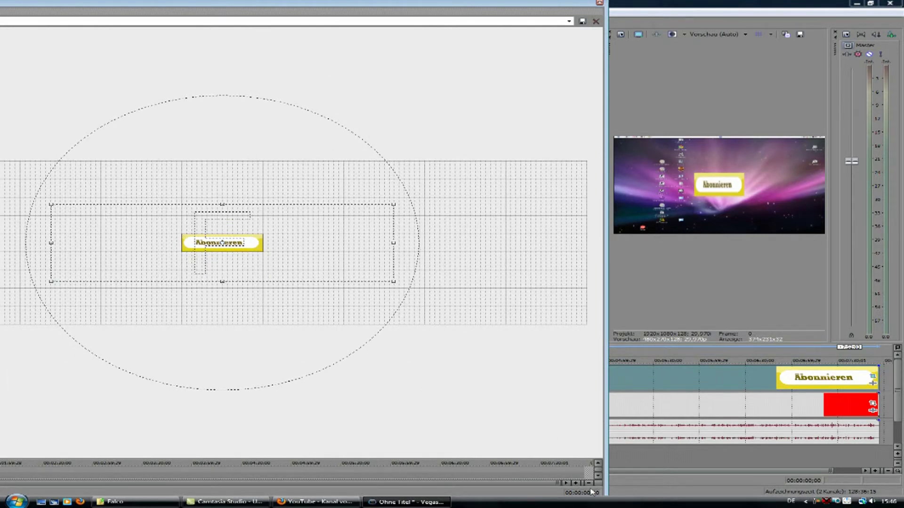
{"action": "left_click_drag", "start_coordinate": [604, 490], "coordinate": [357, 8]}
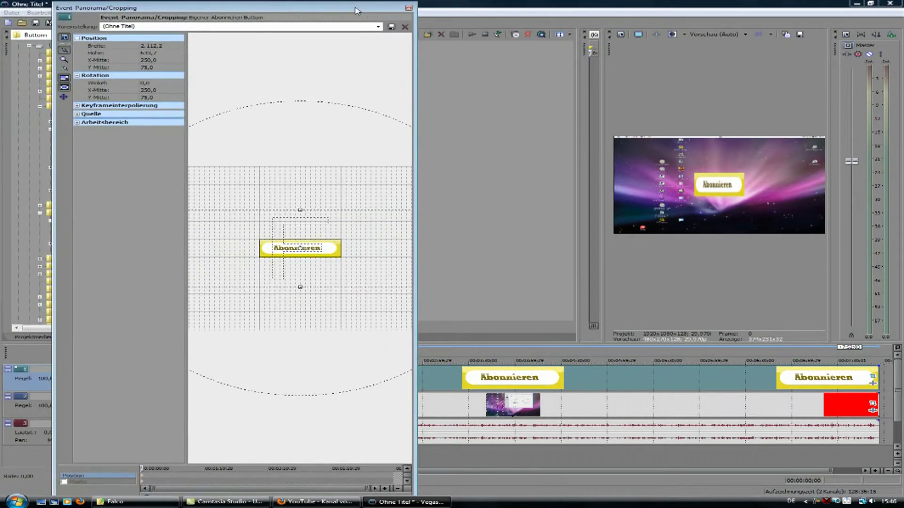
{"action": "scroll", "coordinate": [294, 223], "scroll_direction": "down", "scroll_amount": 4}
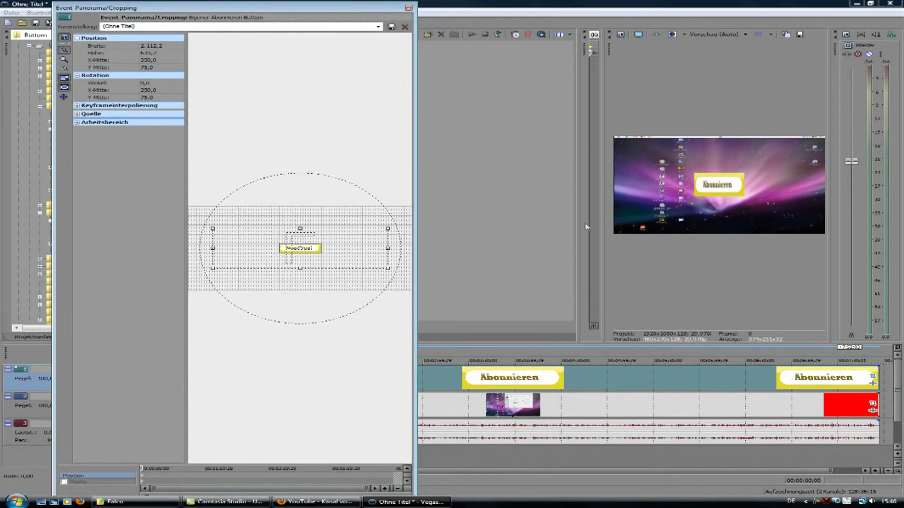
{"action": "left_click_drag", "start_coordinate": [389, 250], "coordinate": [582, 250]}
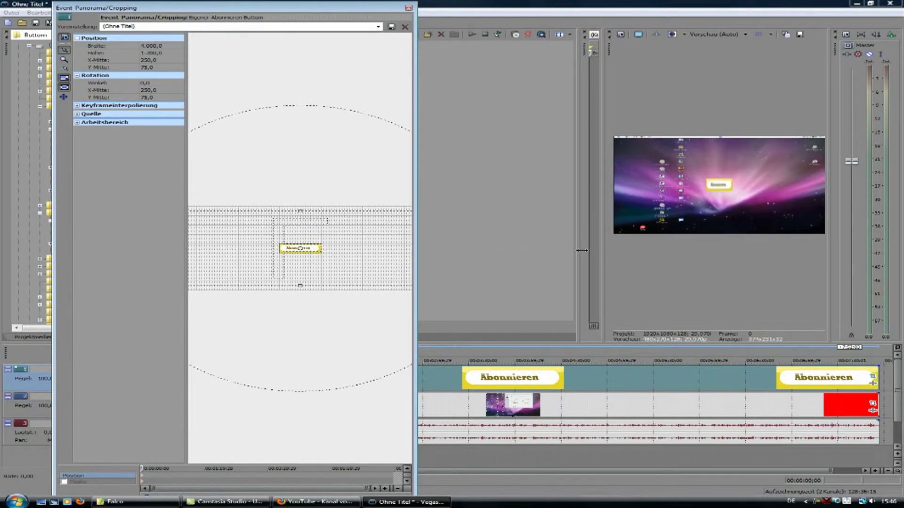
Move the crop frame to centre X -1494, Y 453, placing the button in the video's lower-right corner, and close the cropping window.
{"action": "scroll", "coordinate": [228, 241], "scroll_direction": "down", "scroll_amount": 1}
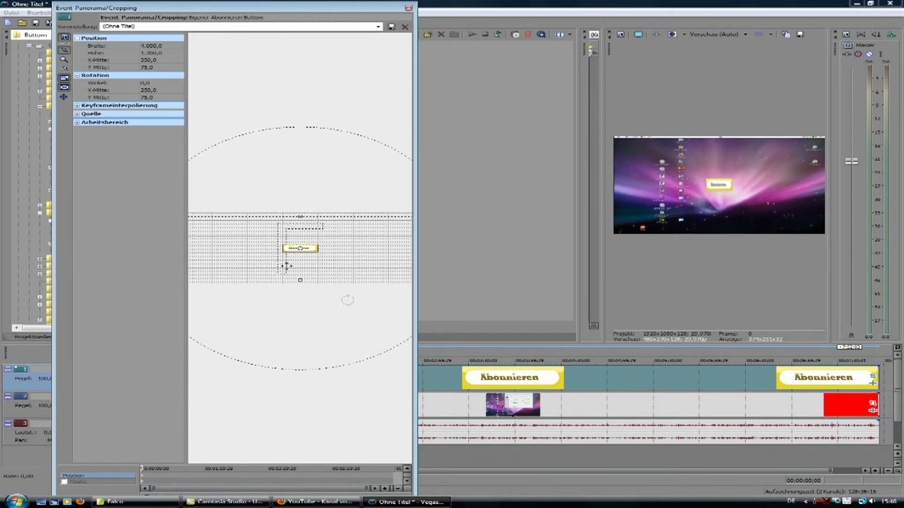
{"action": "left_click_drag", "start_coordinate": [414, 308], "coordinate": [543, 309]}
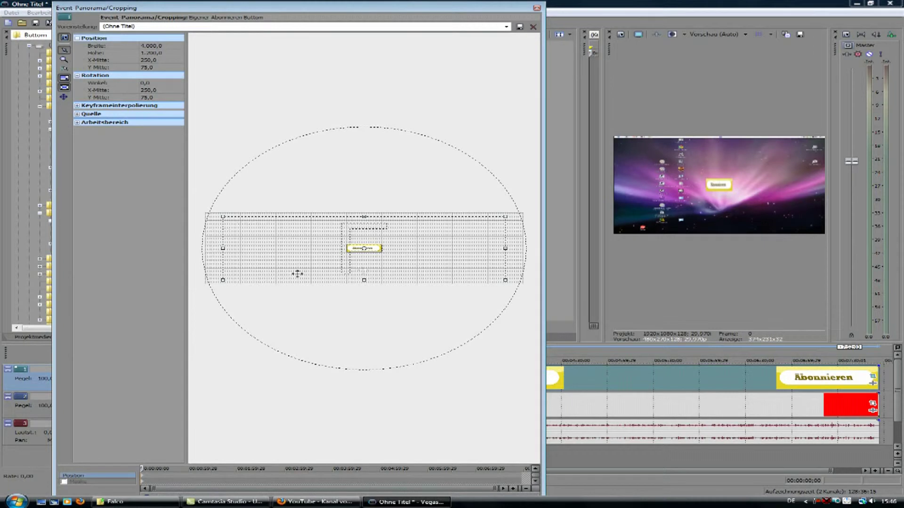
{"action": "left_click_drag", "start_coordinate": [464, 243], "coordinate": [340, 215]}
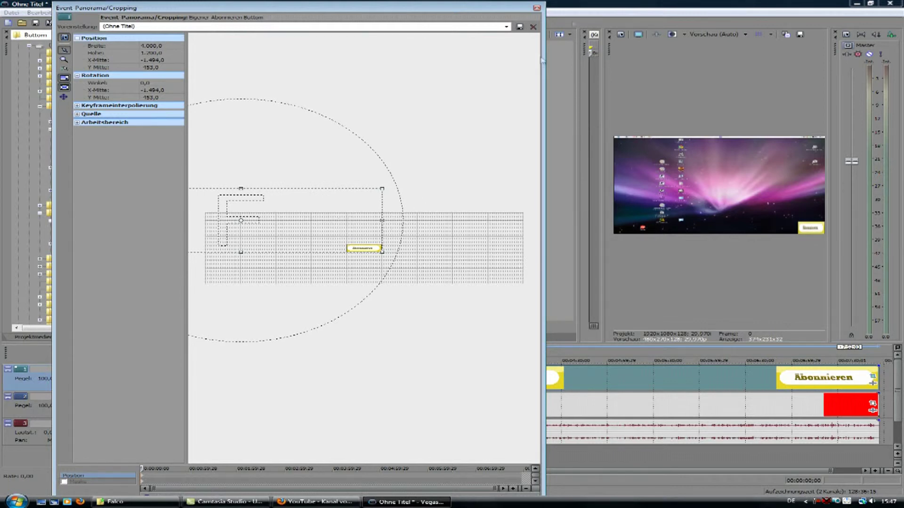
{"action": "left_click", "coordinate": [537, 9]}
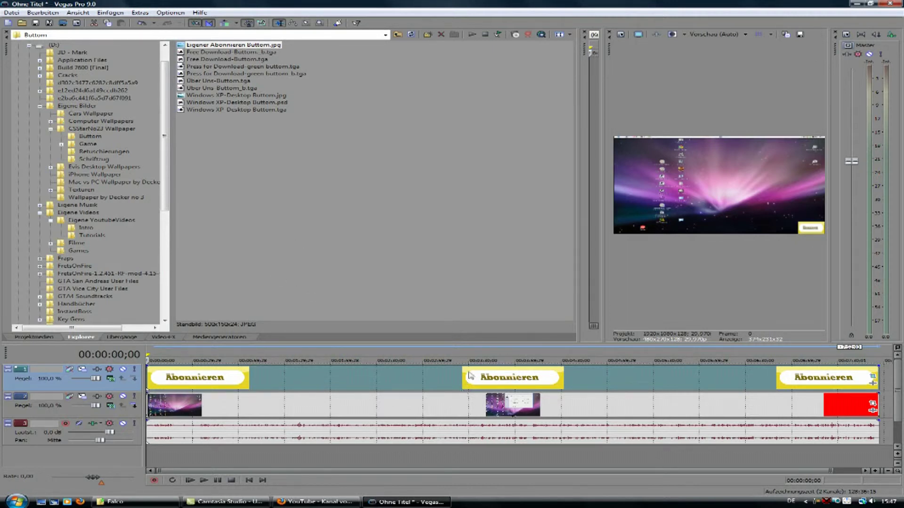
Enable Maske for the Abonnieren clip and trace a closed path around the white rounded button shape to mask out the yellow border.
{"action": "left_click", "coordinate": [872, 377]}
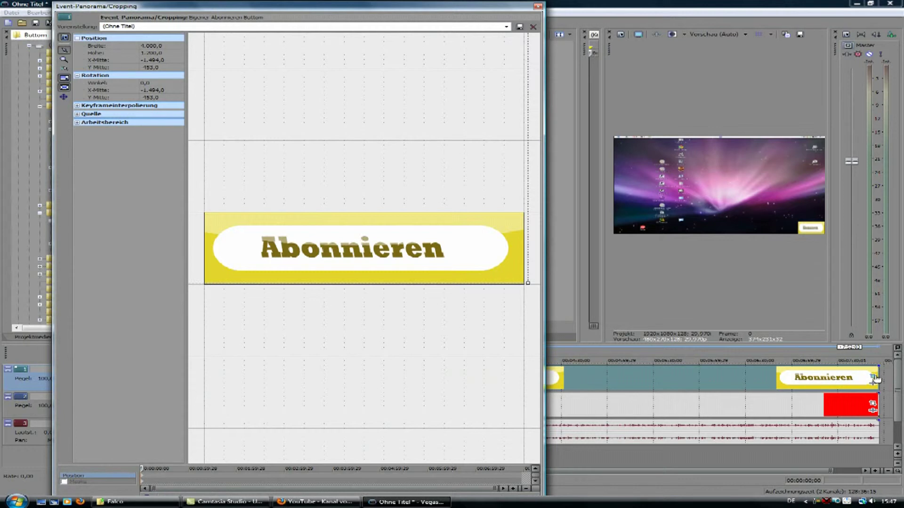
{"action": "left_click", "coordinate": [64, 482]}
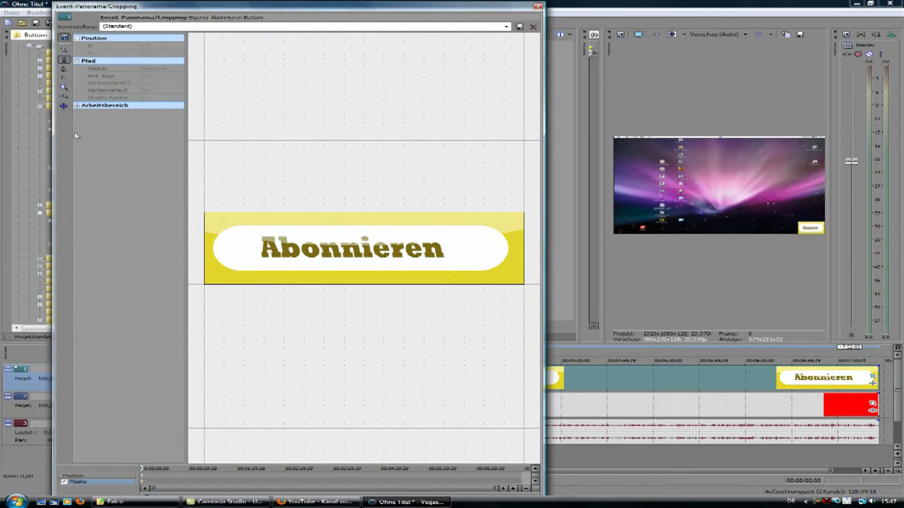
{"action": "left_click", "coordinate": [65, 59]}
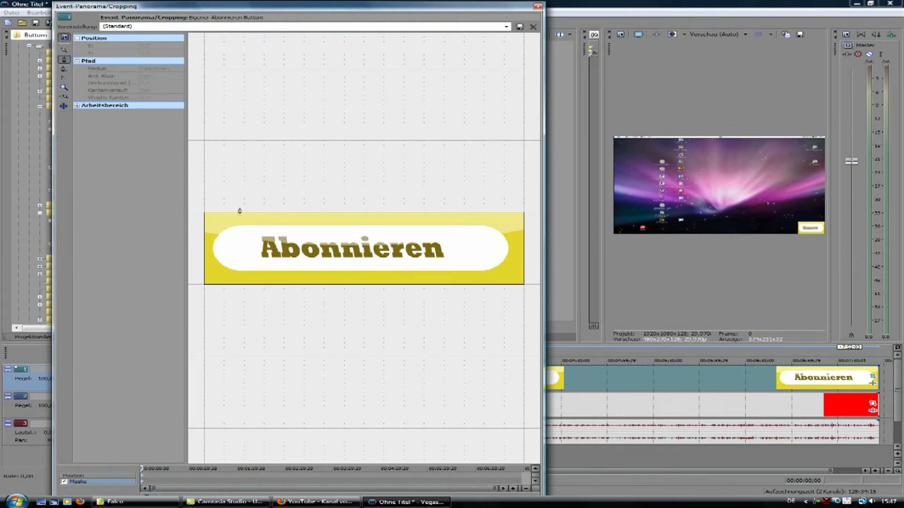
{"action": "left_click", "coordinate": [214, 250]}
{"action": "left_click", "coordinate": [215, 239]}
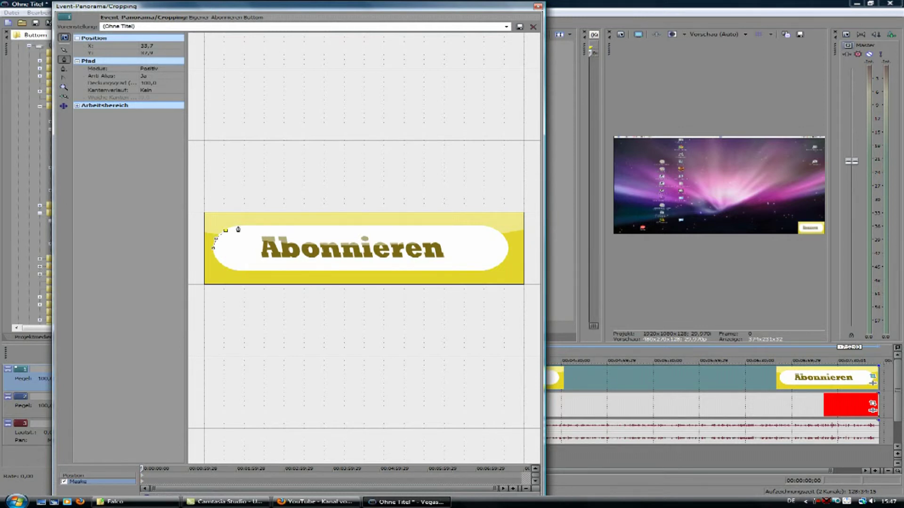
{"action": "left_click", "coordinate": [482, 227]}
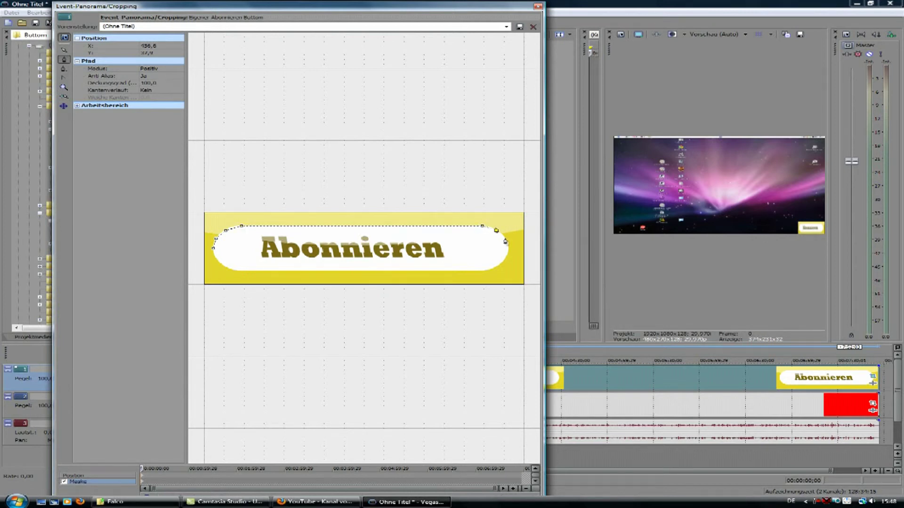
{"action": "left_click", "coordinate": [490, 270]}
{"action": "left_click", "coordinate": [272, 271]}
{"action": "left_click", "coordinate": [214, 253]}
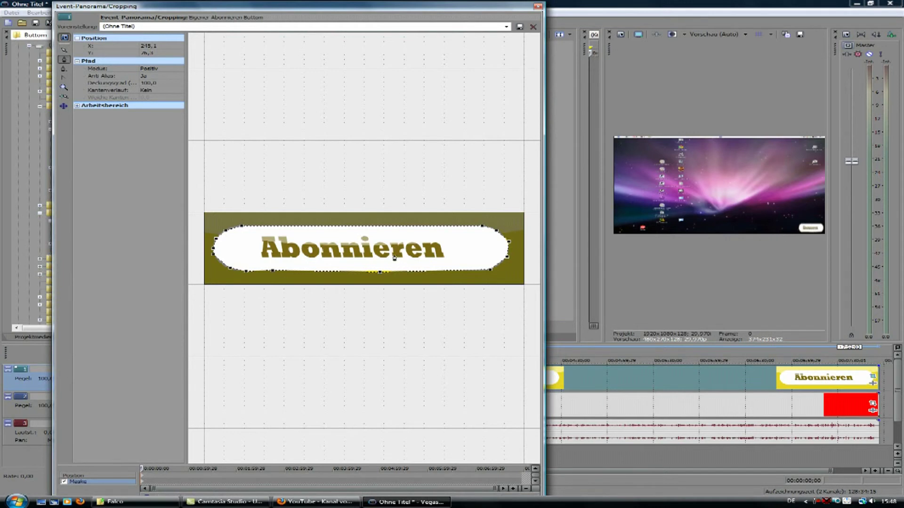
{"action": "left_click", "coordinate": [538, 8]}
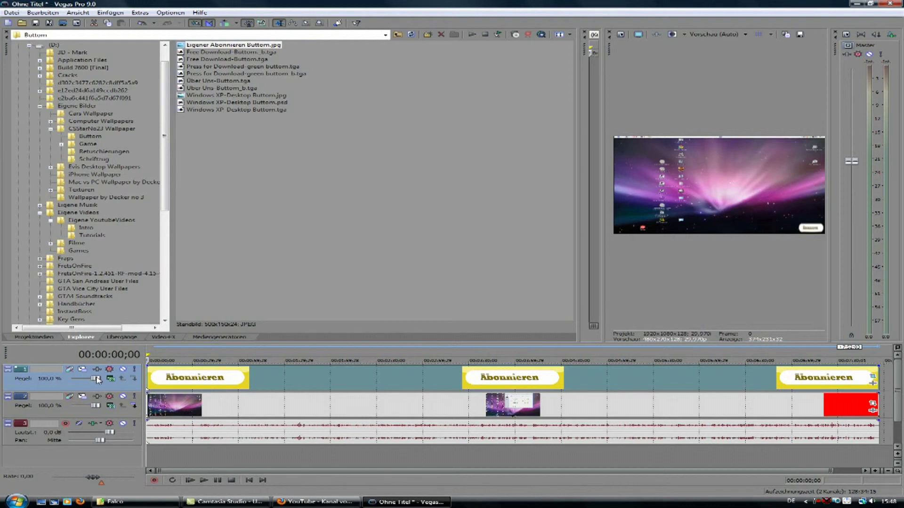
Lower the Abonnieren track's level to about 13.9 % and enlarge the video preview.
{"action": "left_click_drag", "start_coordinate": [96, 379], "coordinate": [78, 384]}
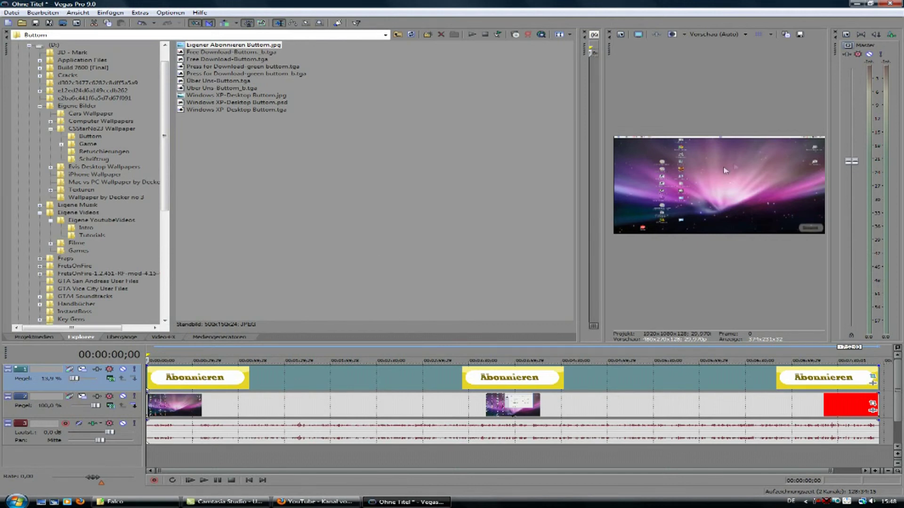
{"action": "left_click_drag", "start_coordinate": [576, 198], "coordinate": [185, 200]}
{"action": "left_click_drag", "start_coordinate": [603, 160], "coordinate": [253, 178]}
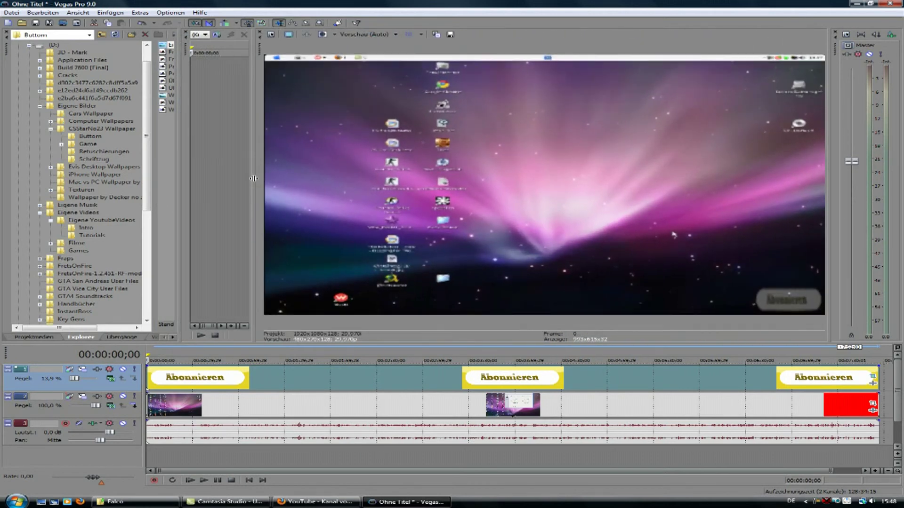
Play the project from the beginning to check the semi-transparent button overlay, and stop playback near the start.
{"action": "left_click", "coordinate": [189, 481]}
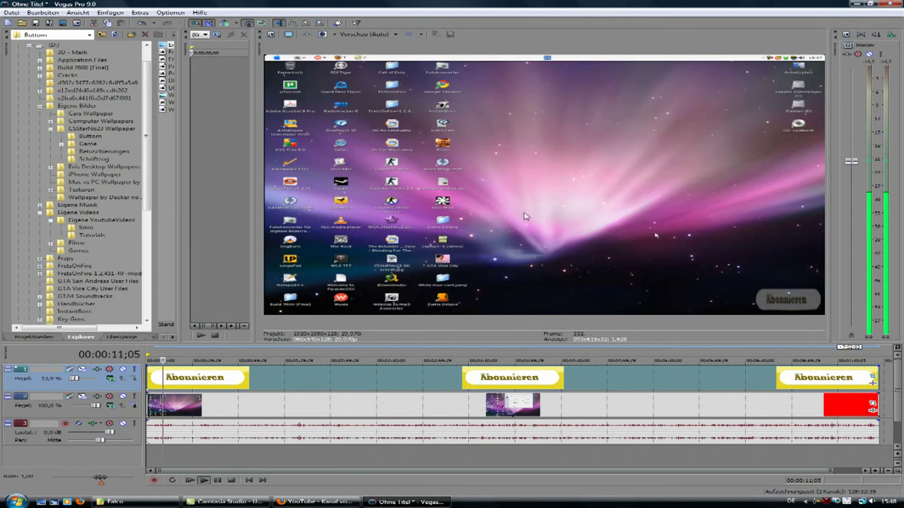
{"action": "key", "text": "ctrl+Home"}
{"action": "left_click", "coordinate": [225, 479]}
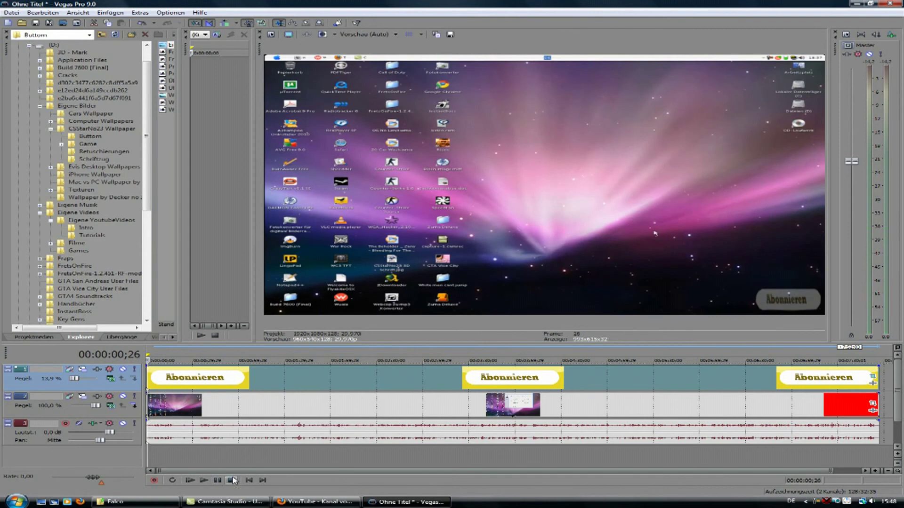
{"action": "double_click", "coordinate": [547, 4]}
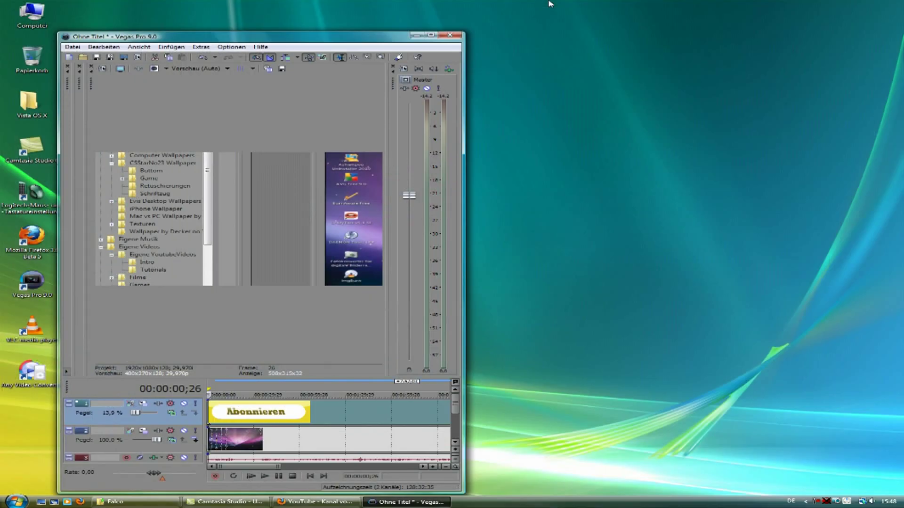
{"action": "left_click_drag", "start_coordinate": [323, 39], "coordinate": [441, 16]}
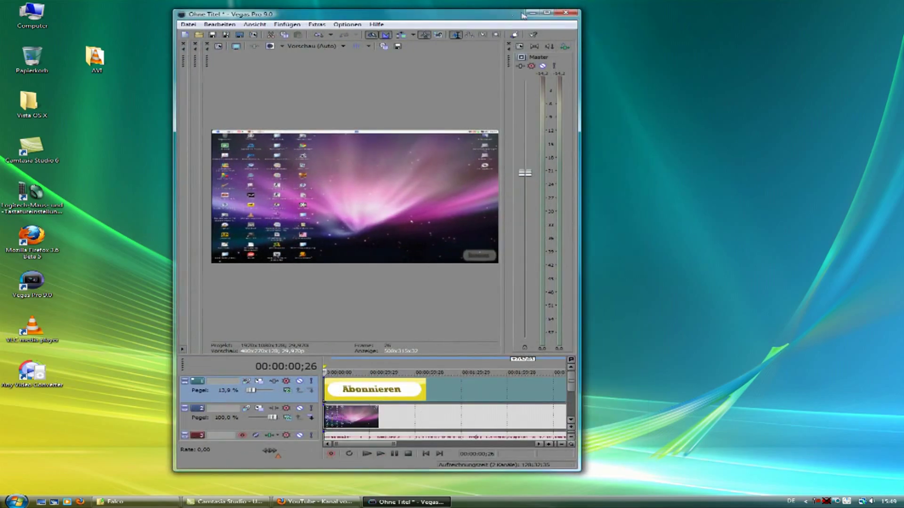
{"action": "double_click", "coordinate": [544, 16]}
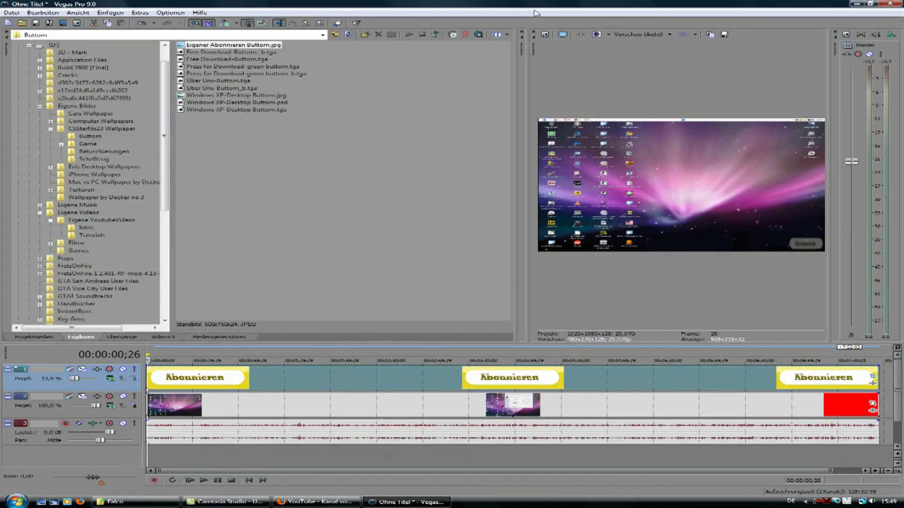